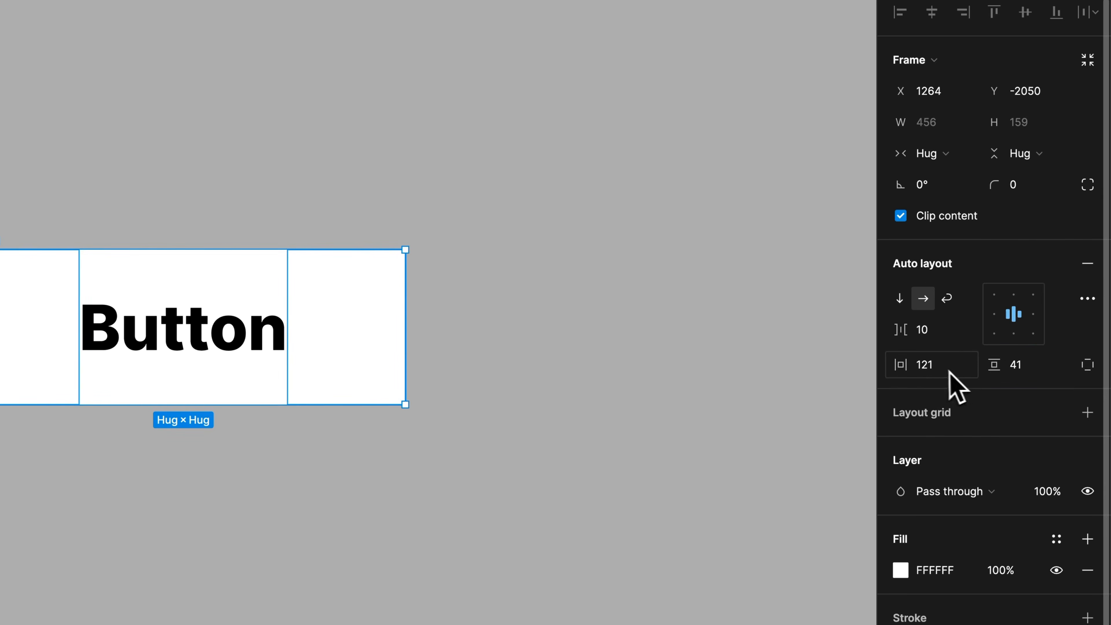
Set the auto-layout frame's horizontal padding to 106 and its corner radius to 25.
drag(905, 363, 877, 365)
click(459, 287)
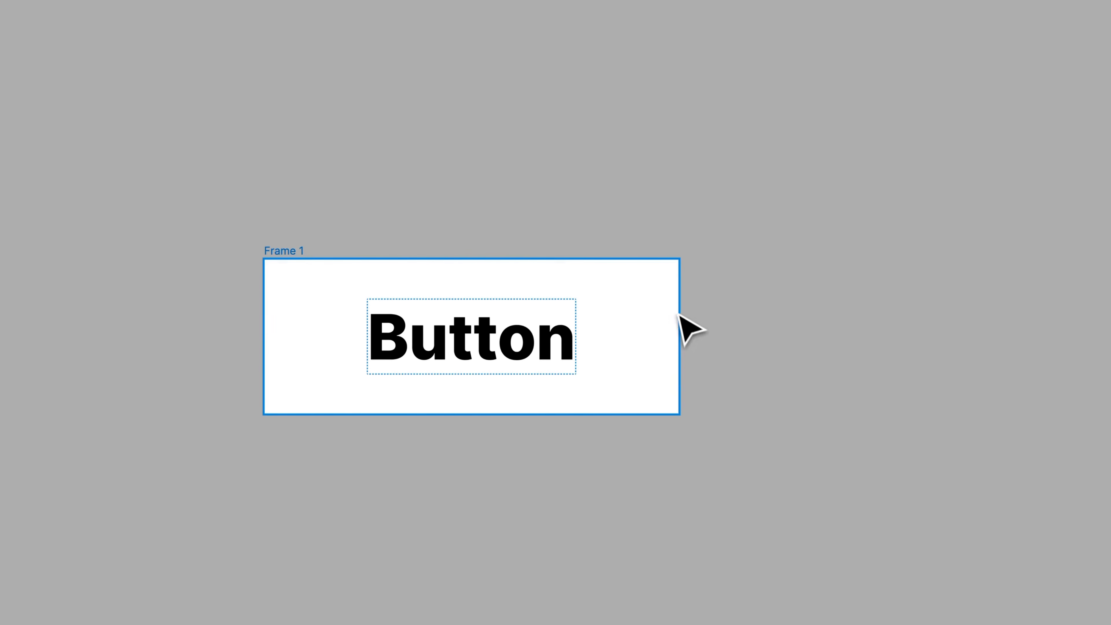
click(302, 284)
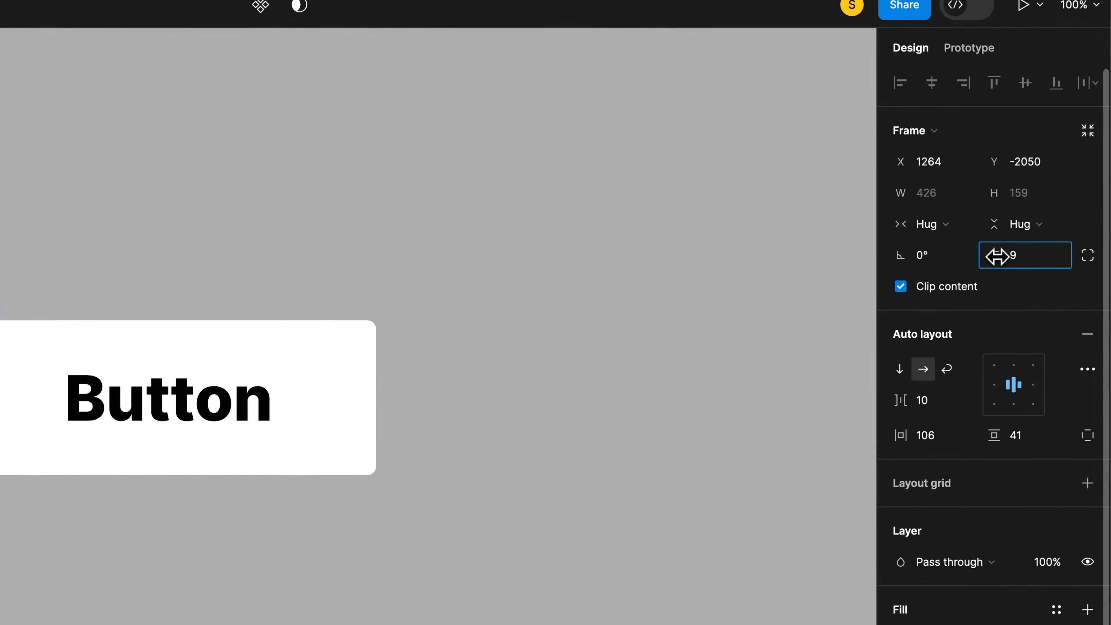
drag(997, 257, 996, 257)
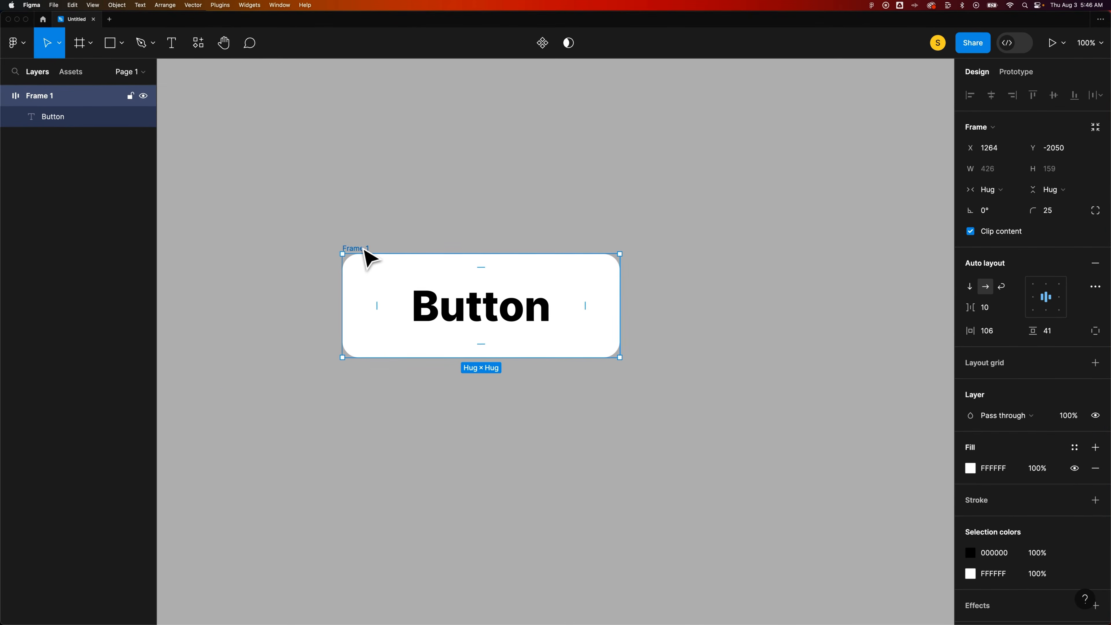
Convert the button frame into a component.
scroll(353, 252, down, 1)
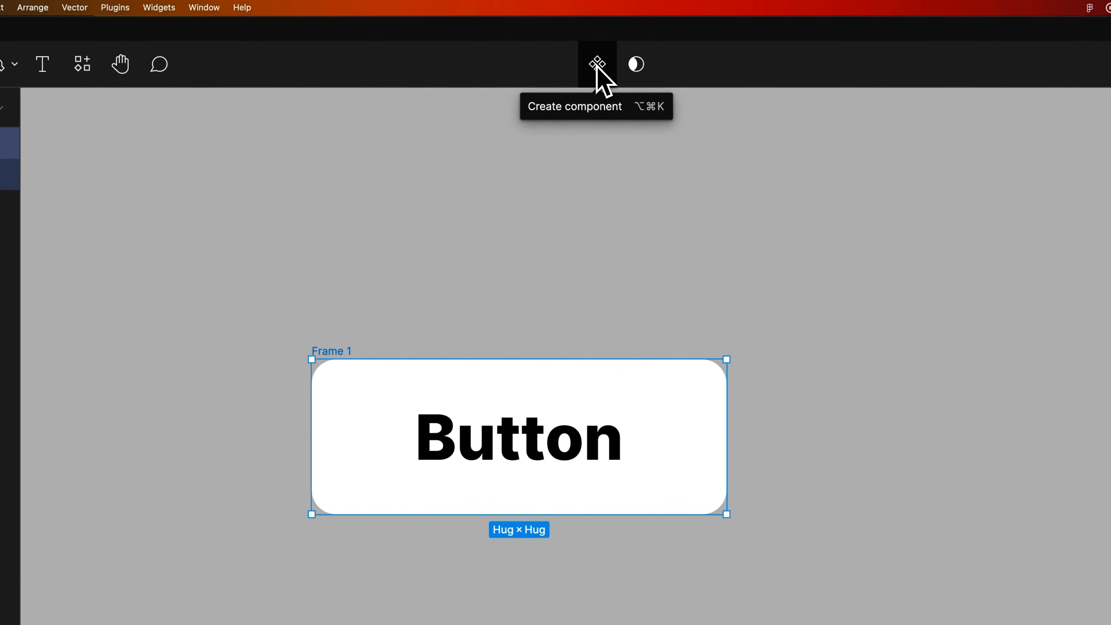
click(597, 70)
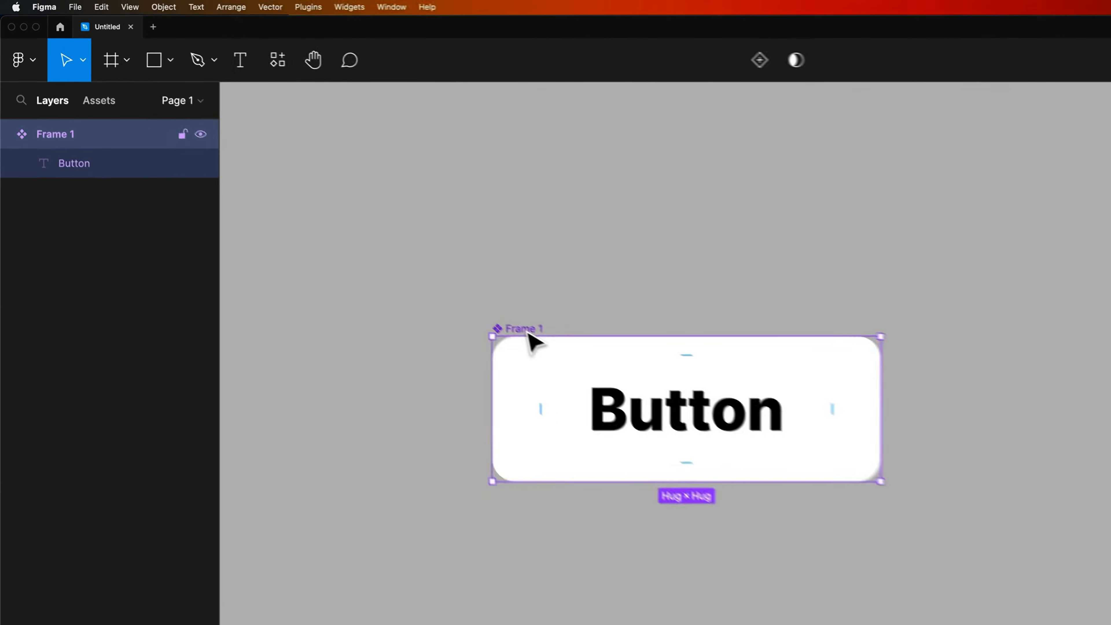
Move the button component on the canvas and collapse its layer.
drag(371, 235, 331, 226)
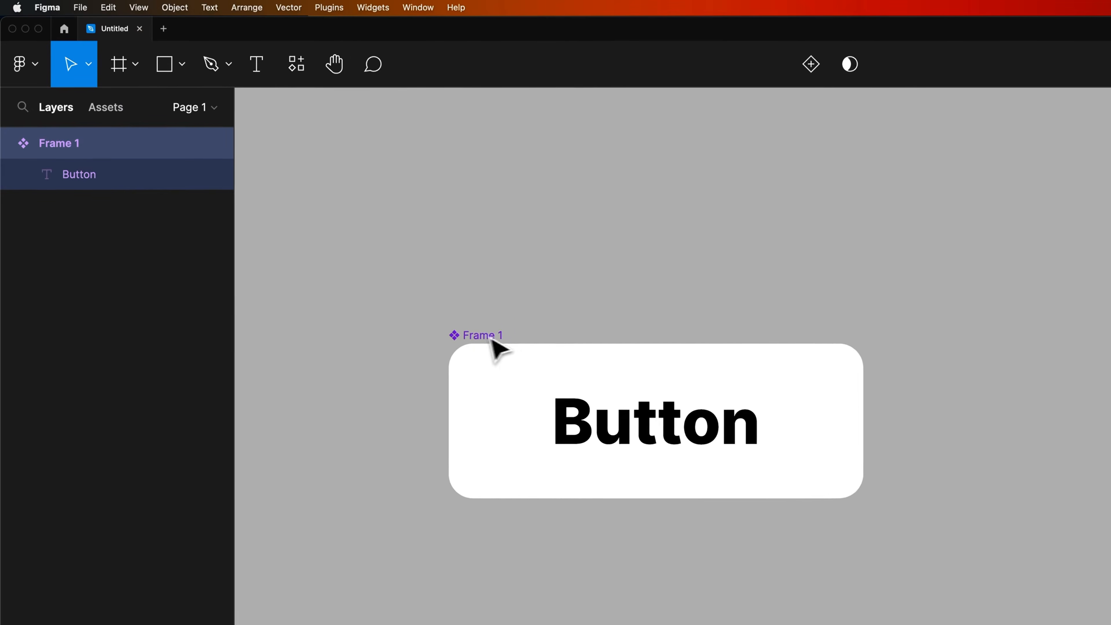
drag(494, 340, 471, 336)
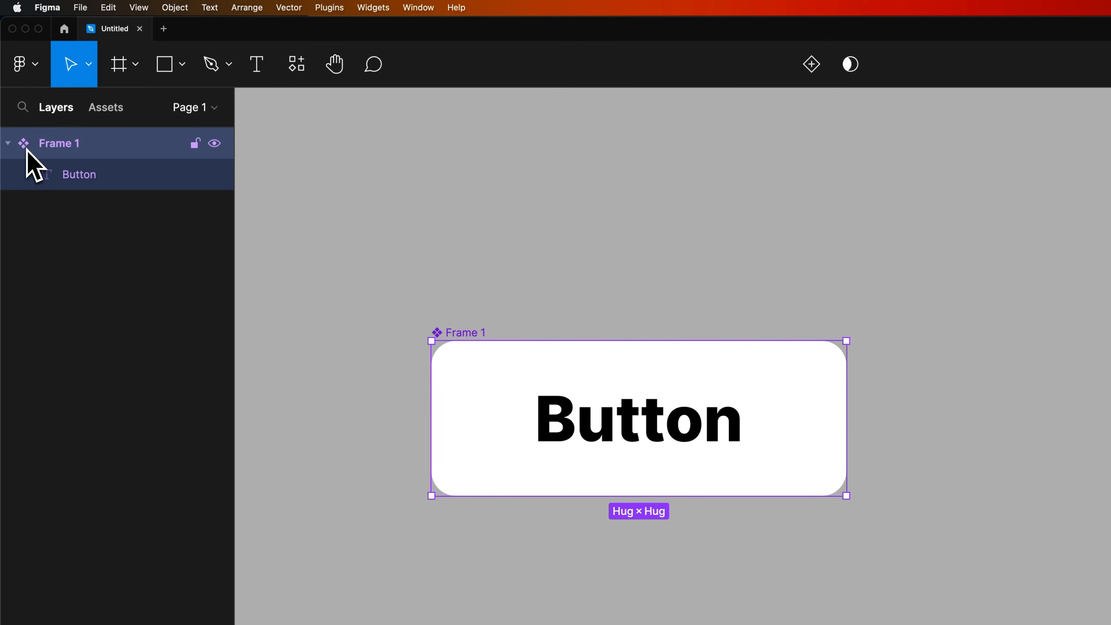
click(9, 143)
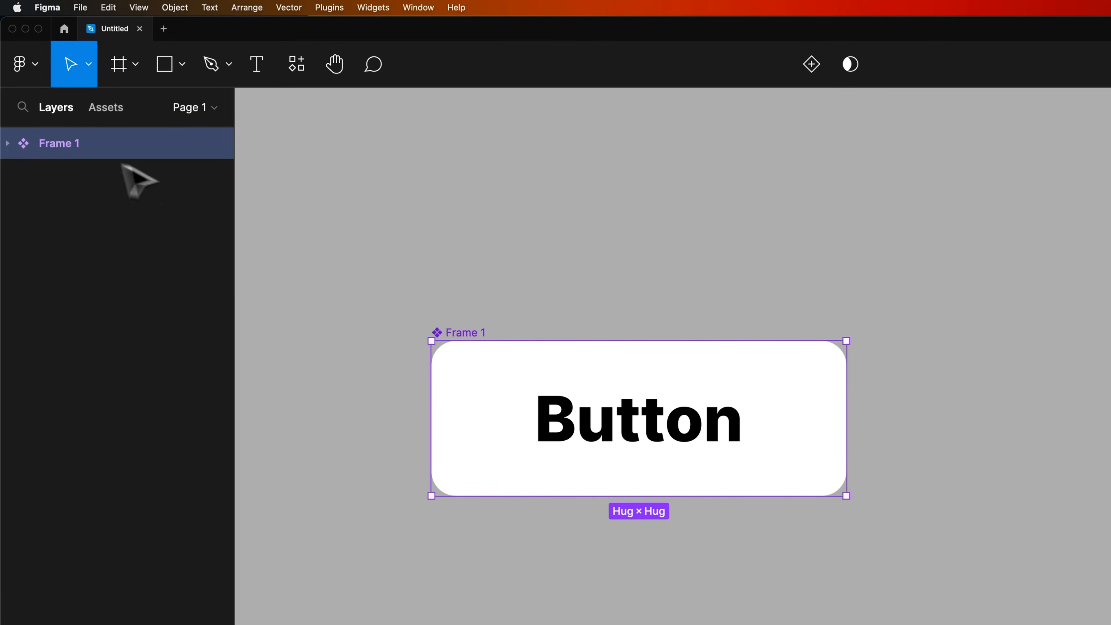
drag(464, 347, 407, 301)
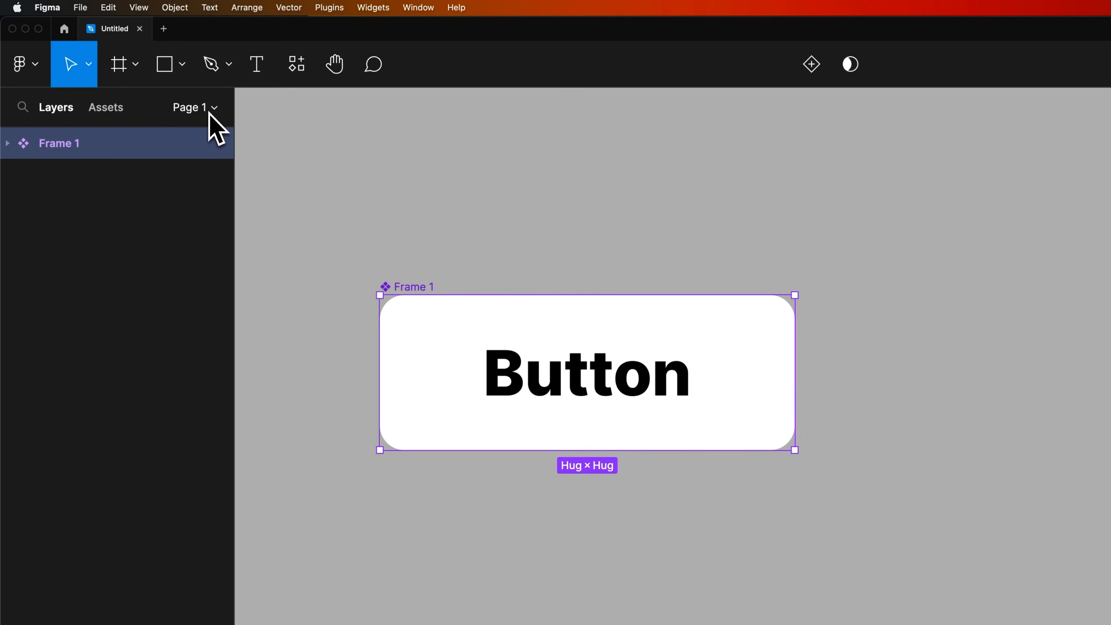
Place an instance of the button component from the assets to the right of the main component.
click(107, 108)
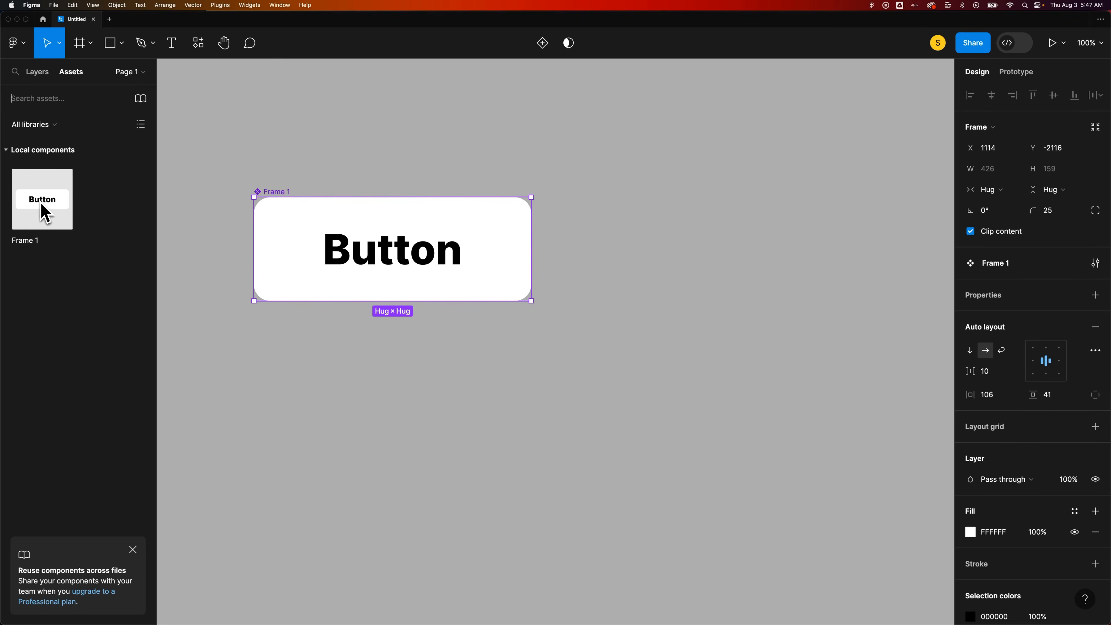
drag(46, 214, 706, 298)
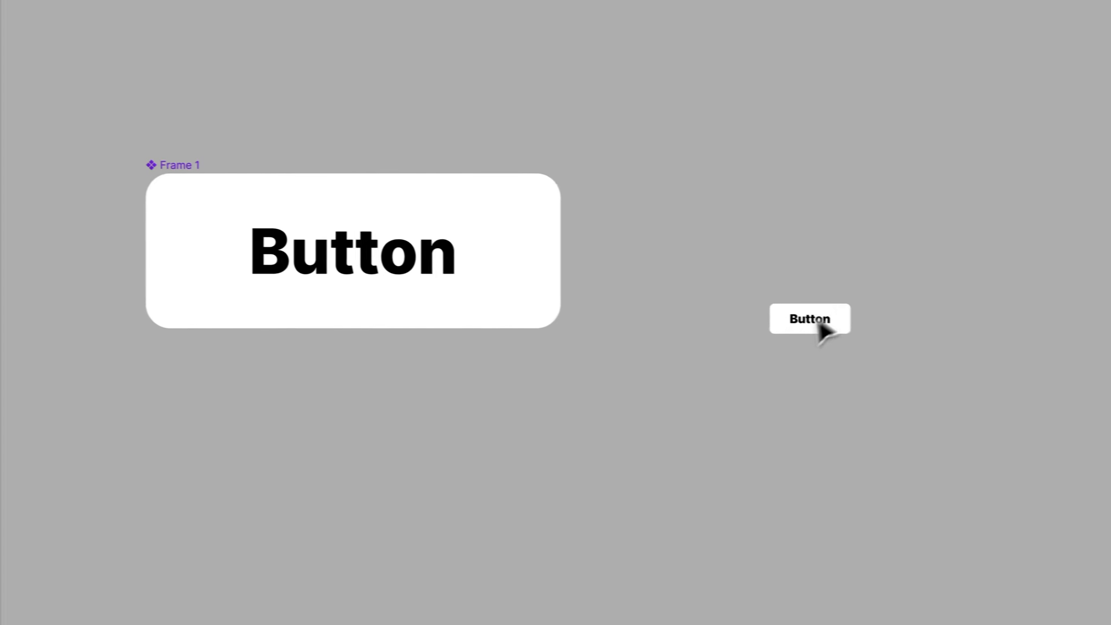
drag(817, 322, 793, 257)
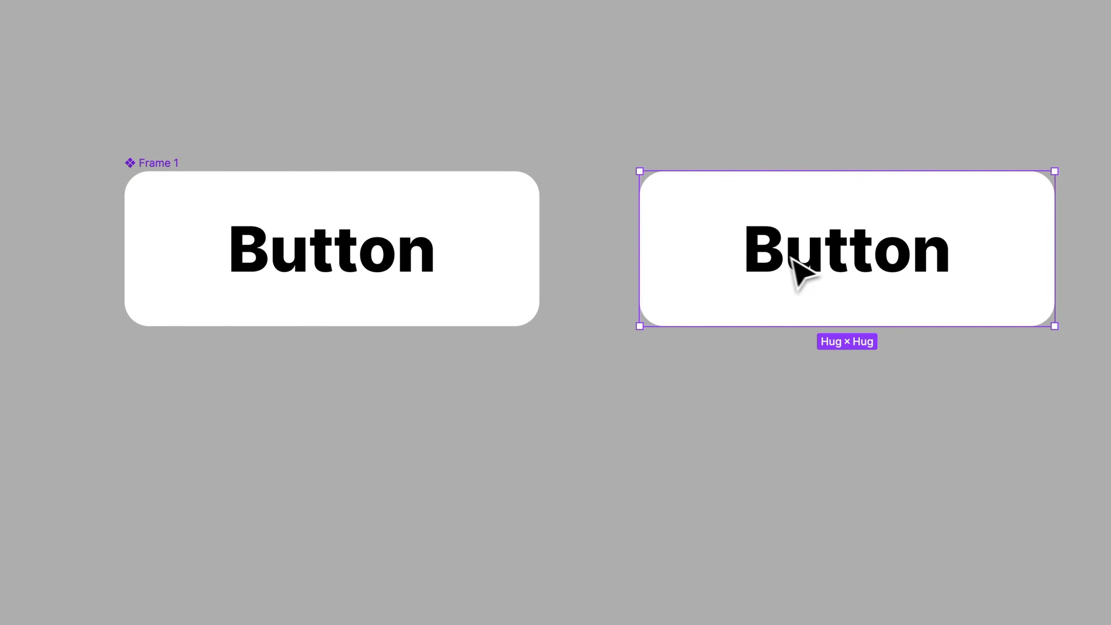
Compare the main component and its instance on the canvas and in the layers list.
click(306, 246)
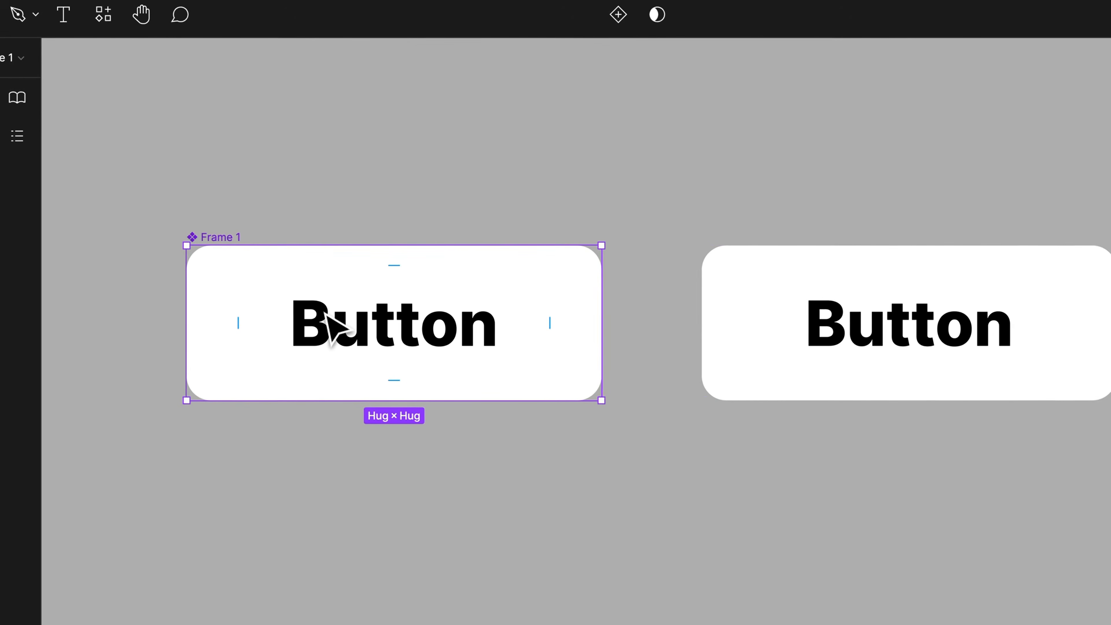
click(794, 316)
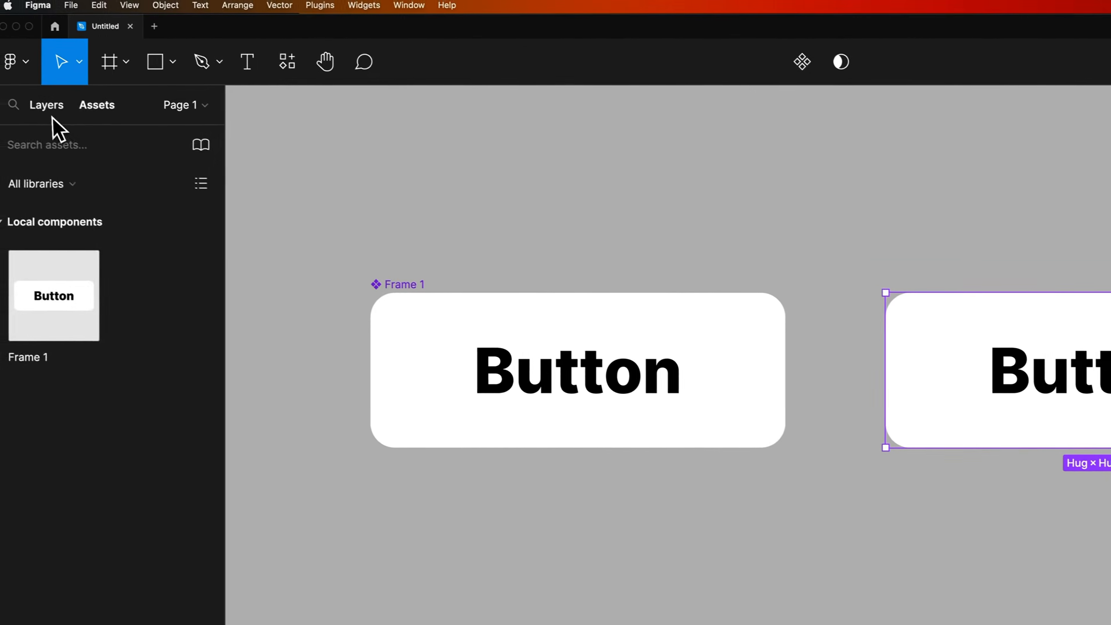
click(55, 115)
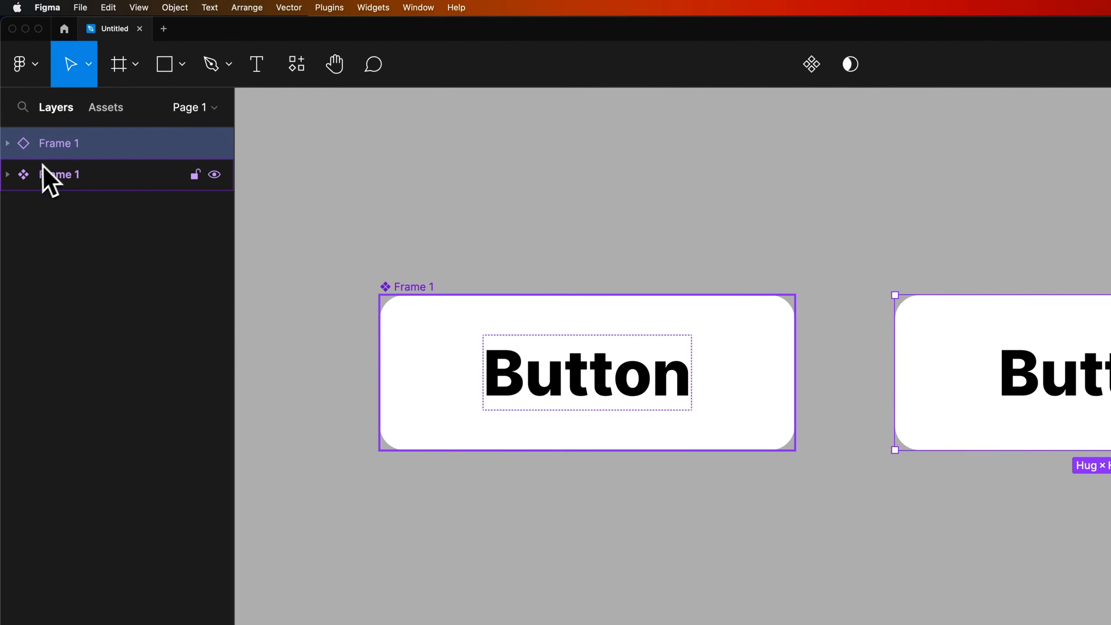
click(26, 182)
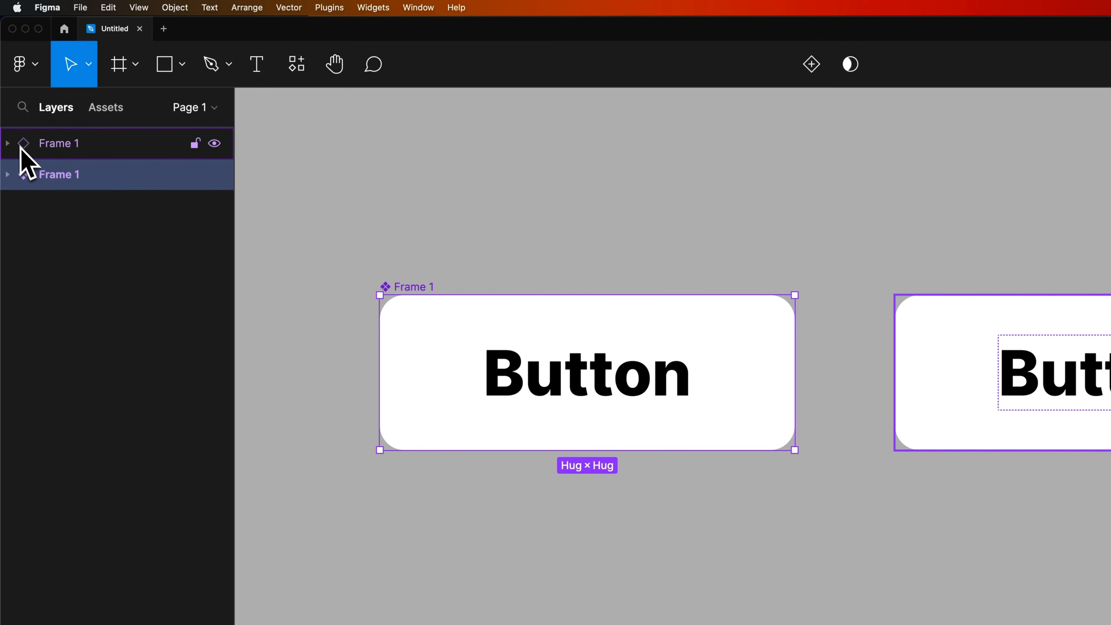
click(35, 146)
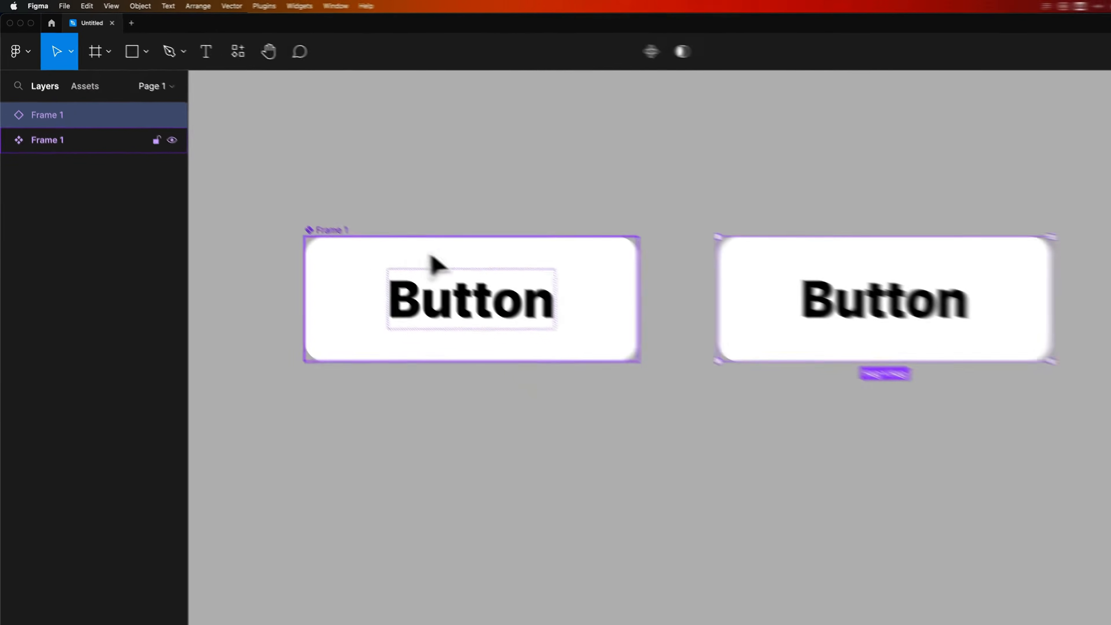
Increase the main component's padding to 121 horizontally and 56 vertically.
drag(594, 330, 503, 314)
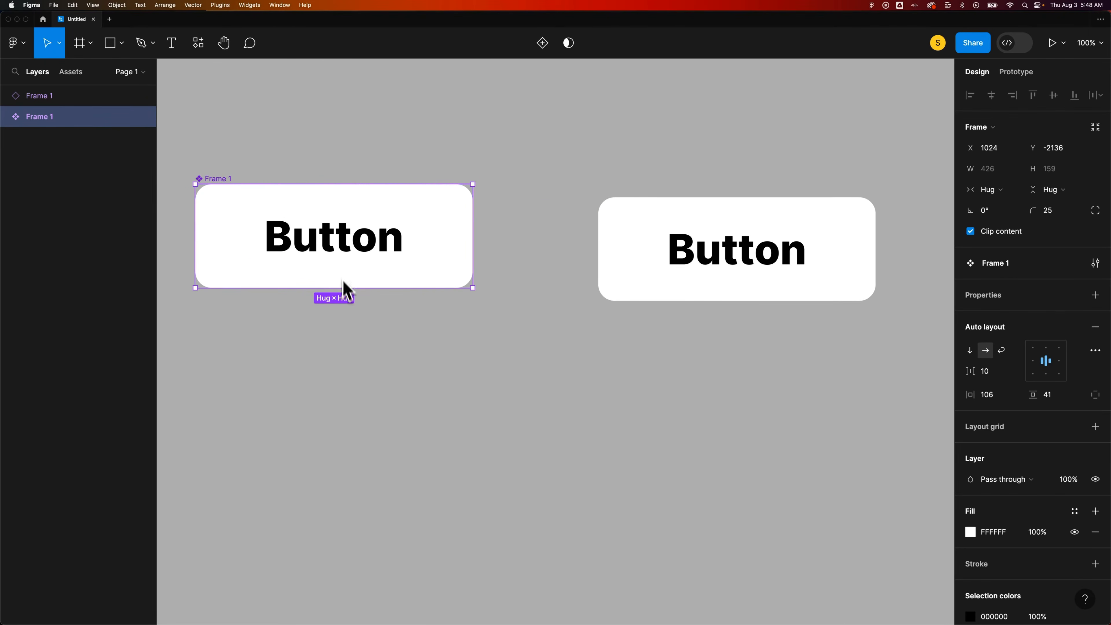
mouse_move(338, 275)
mouse_down()
mouse_move(340, 320)
mouse_move(346, 290)
mouse_up()
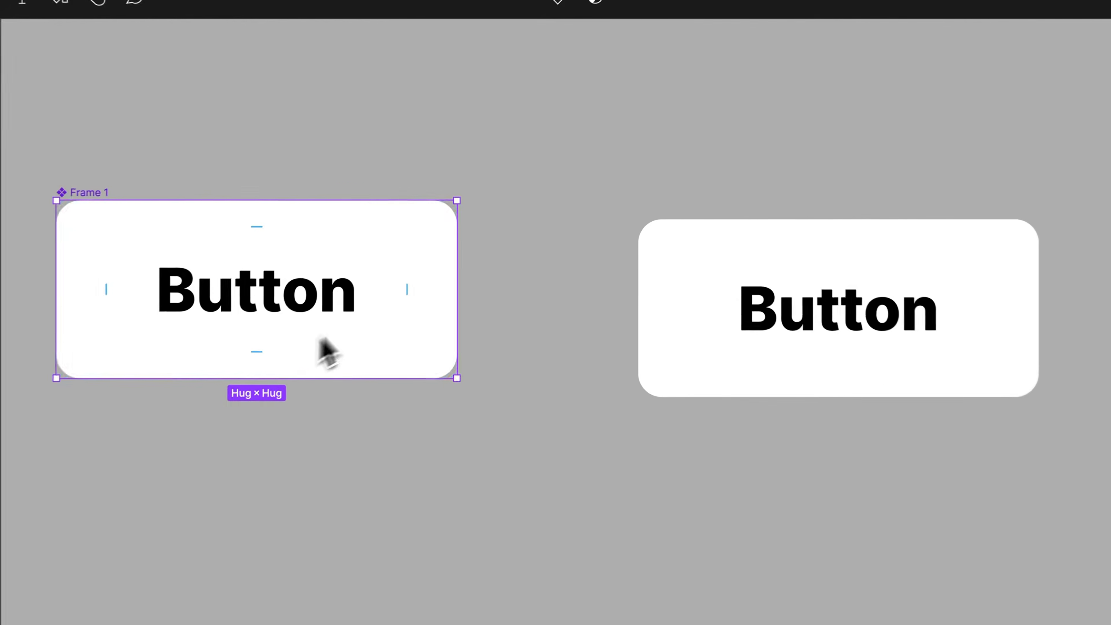
drag(402, 300, 436, 300)
drag(916, 252, 944, 243)
mouse_move(717, 276)
mouse_down()
mouse_move(709, 256)
mouse_move(702, 265)
mouse_up()
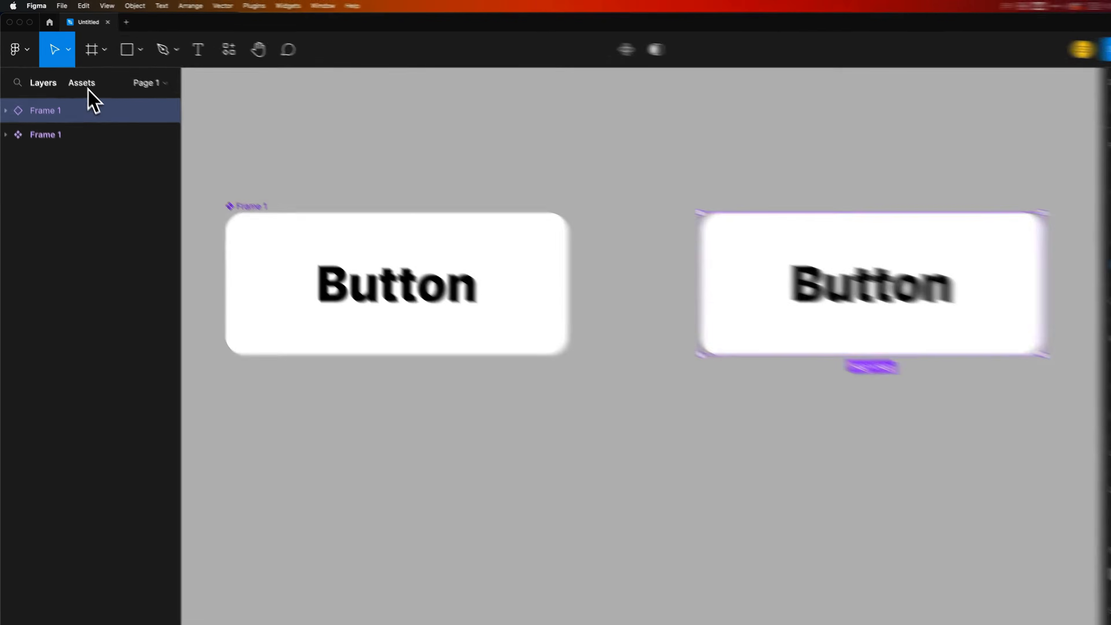
Place a second instance of the button component below the first instance.
click(74, 75)
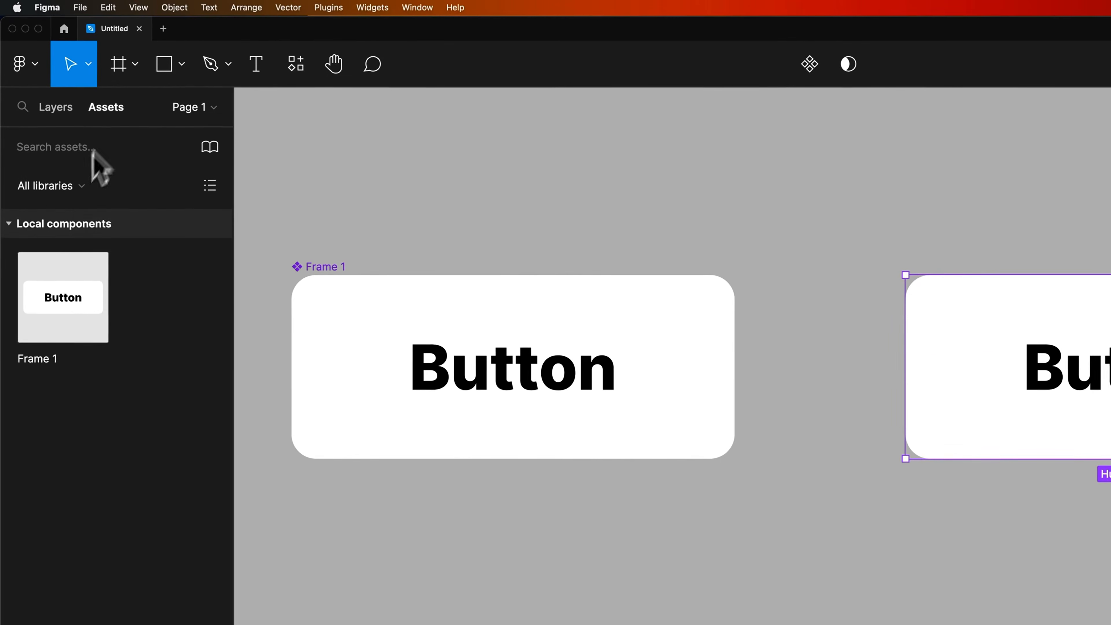
drag(72, 289, 1097, 588)
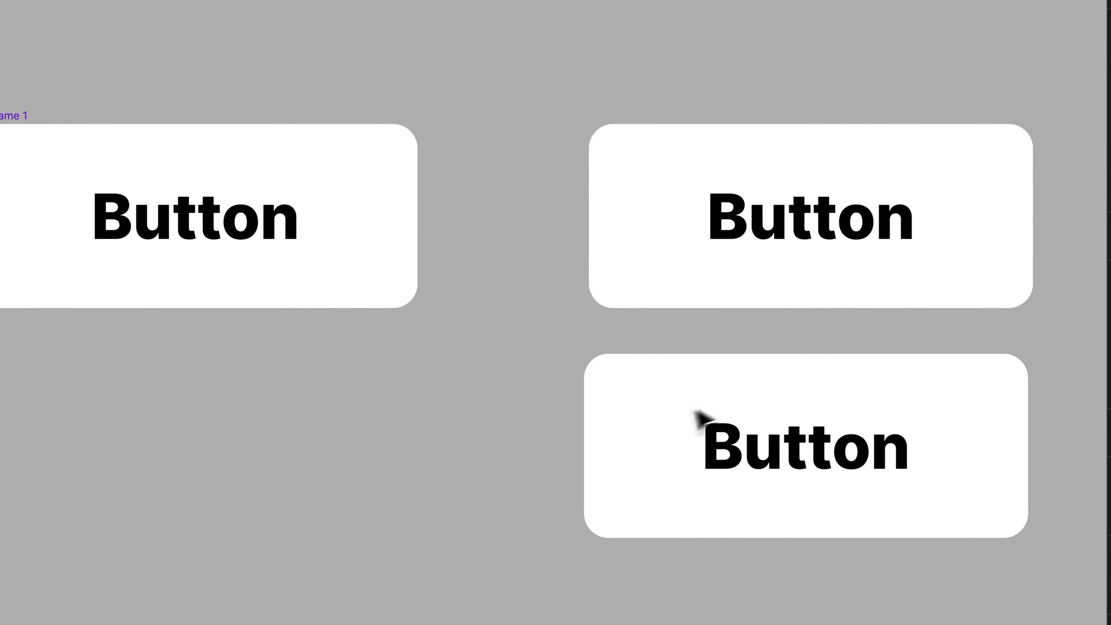
drag(695, 411, 715, 412)
Change the first instance's label to Submit.
click(812, 226)
double_click(812, 224)
double_click(813, 223)
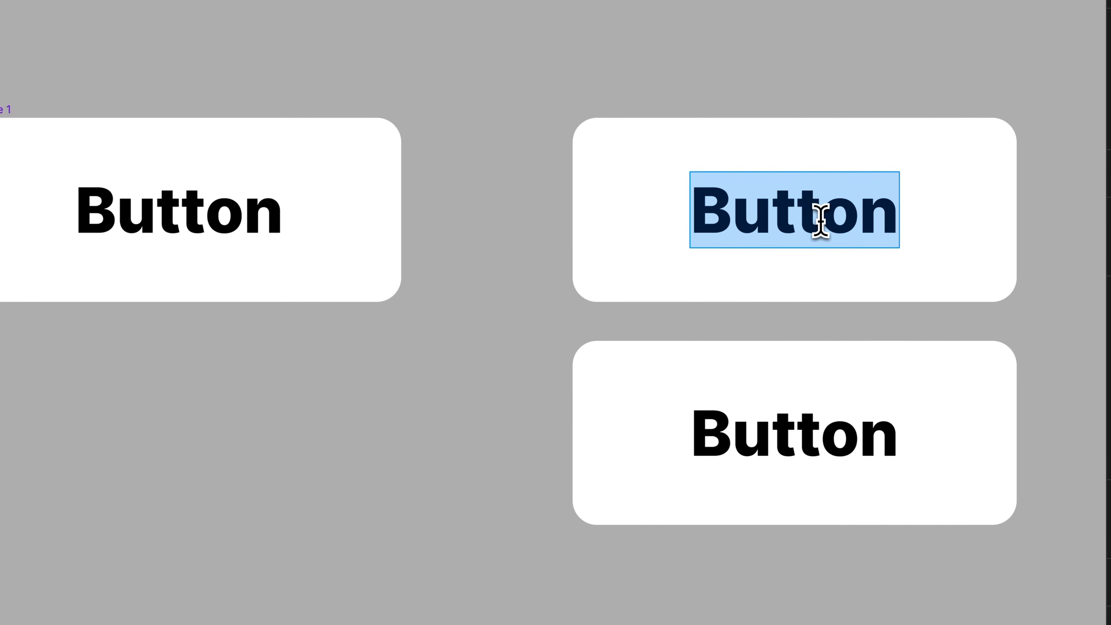
text(Submit)
Change the second instance's label to Yes.
double_click(774, 422)
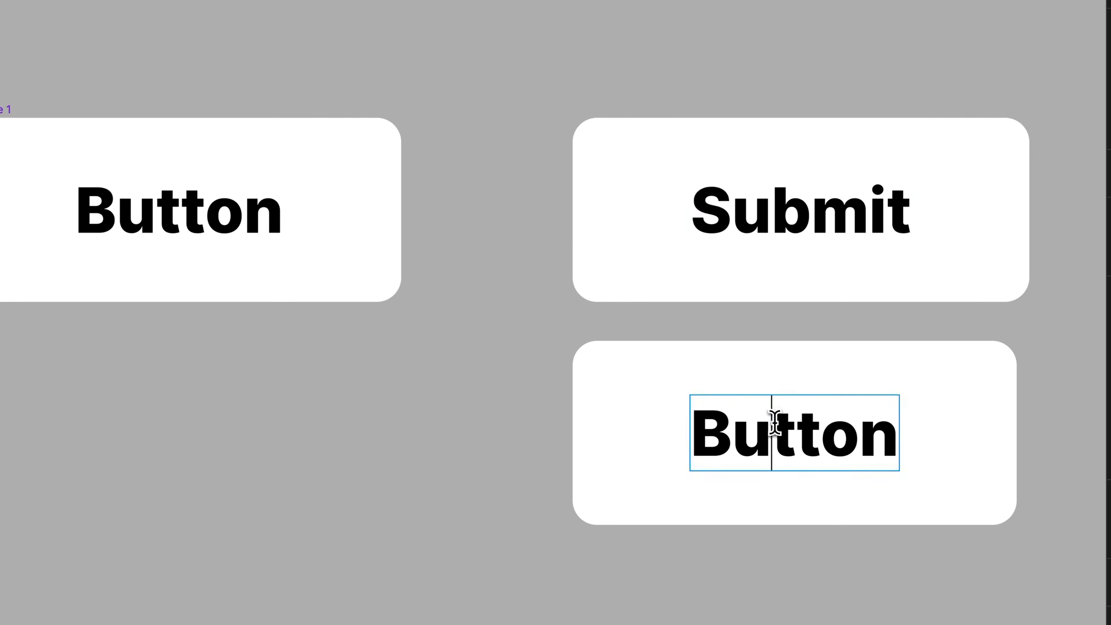
double_click(775, 422)
text(Yes)
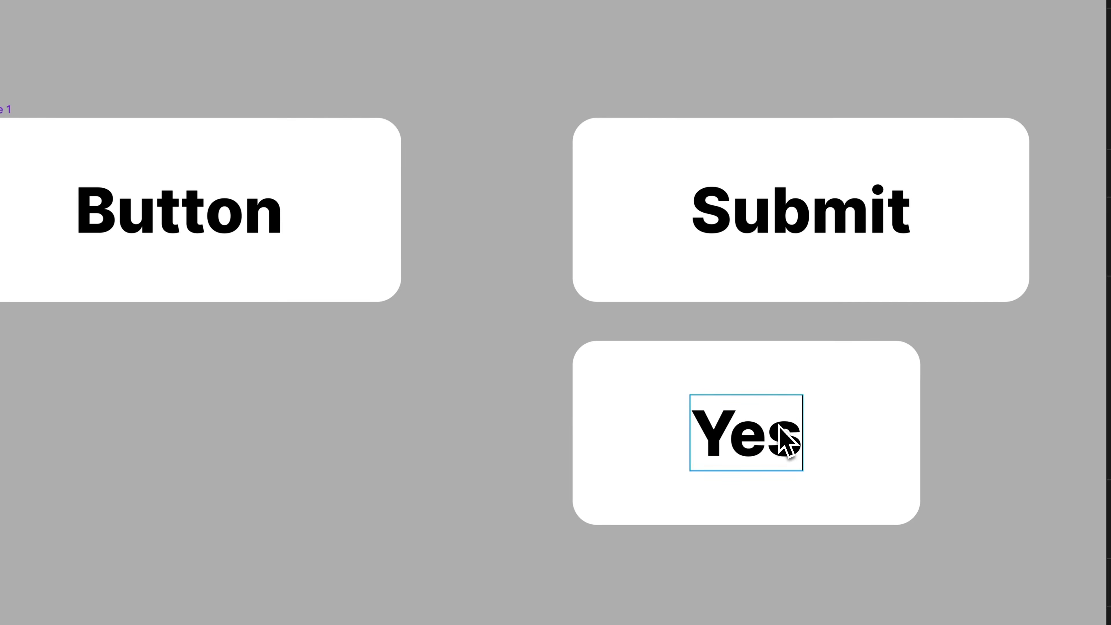
key(Escape)
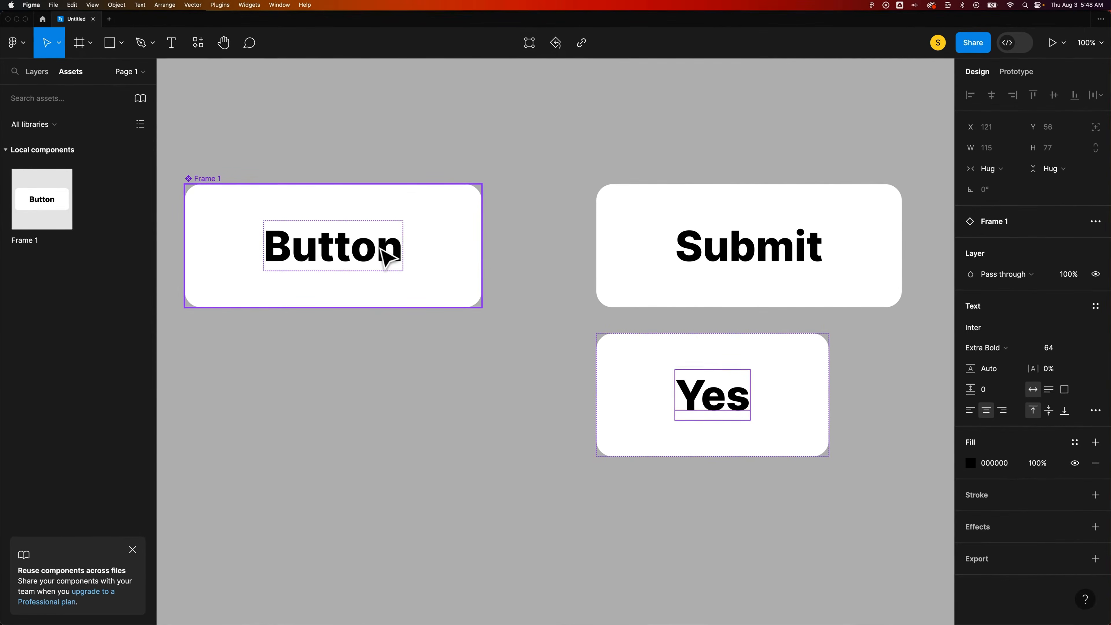
Reduce the main component's vertical padding to 48.
click(325, 208)
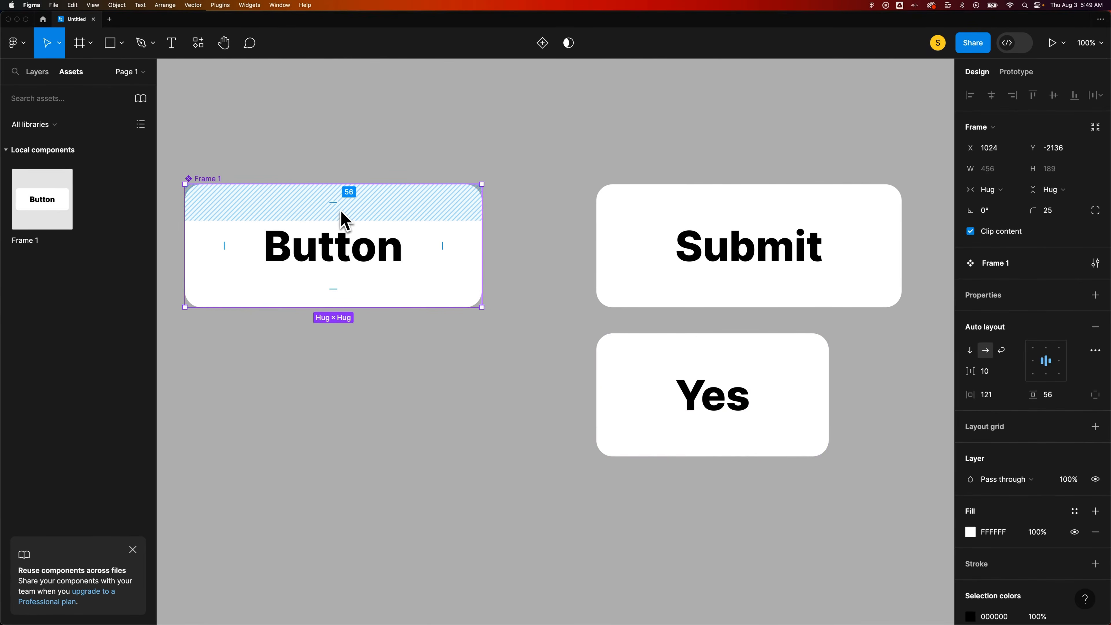
mouse_move(334, 204)
mouse_down()
mouse_move(336, 194)
mouse_move(335, 226)
mouse_move(340, 199)
mouse_up()
Inspect the padding of the Submit instance and the main component.
click(692, 246)
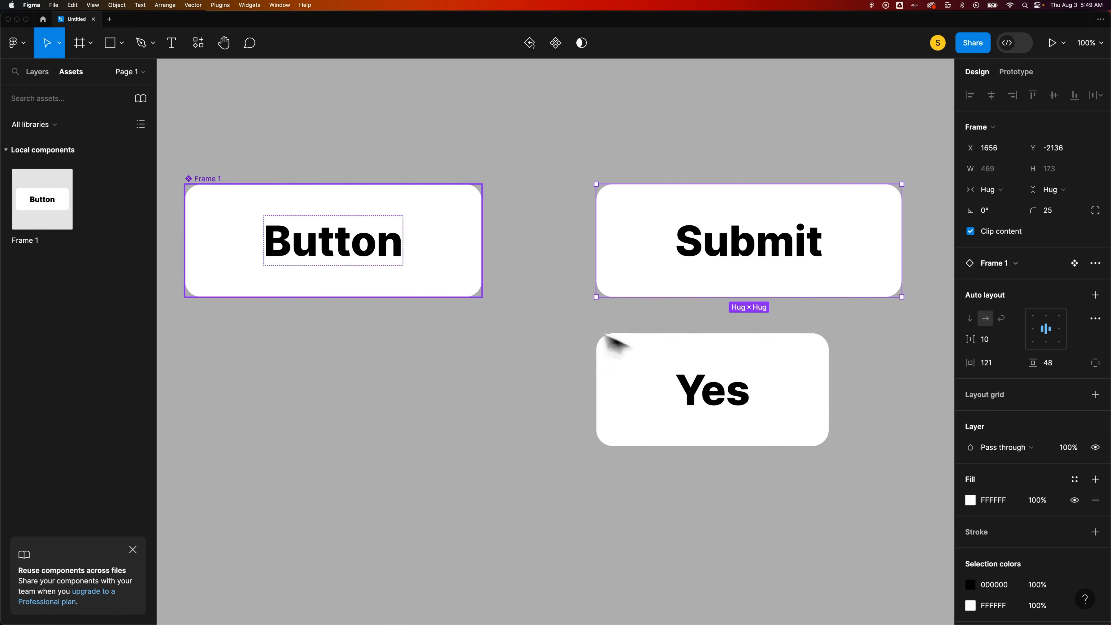
click(320, 240)
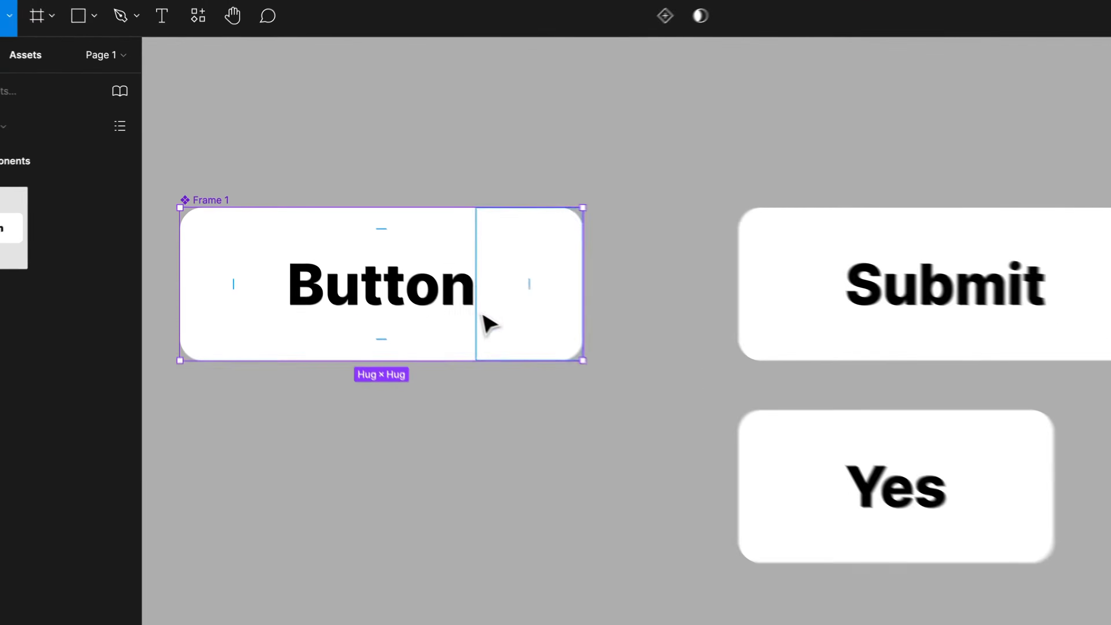
click(405, 247)
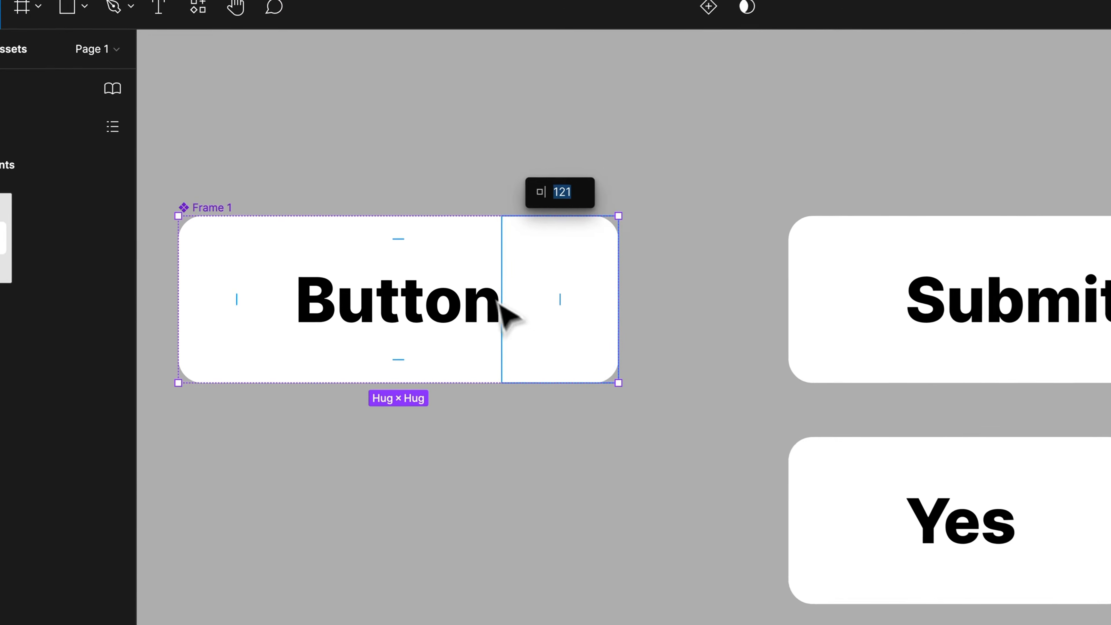
click(352, 178)
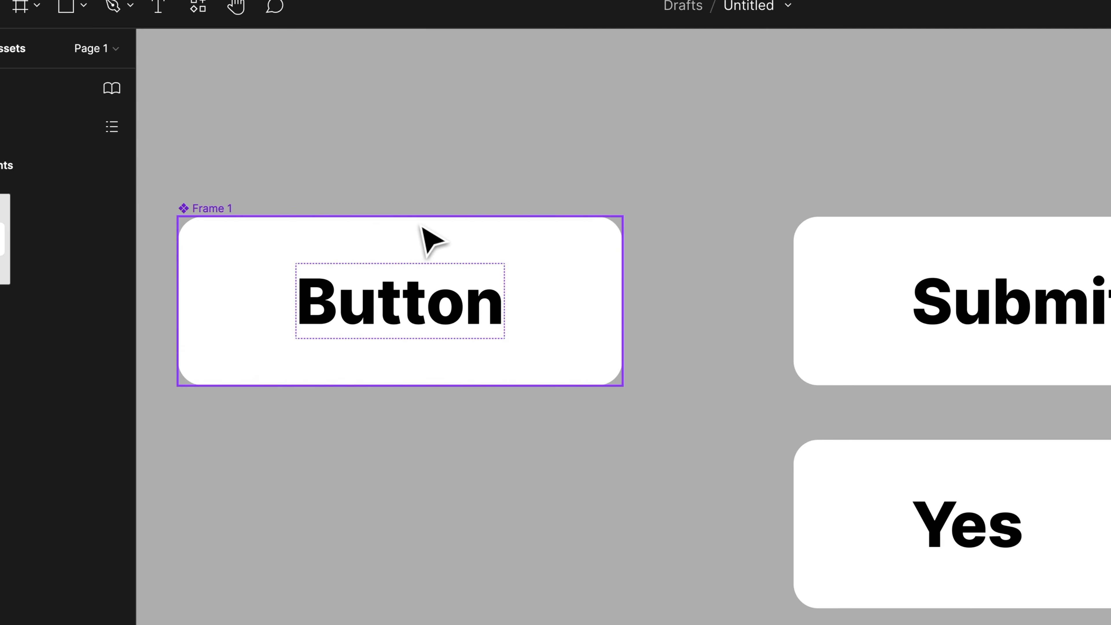
click(447, 212)
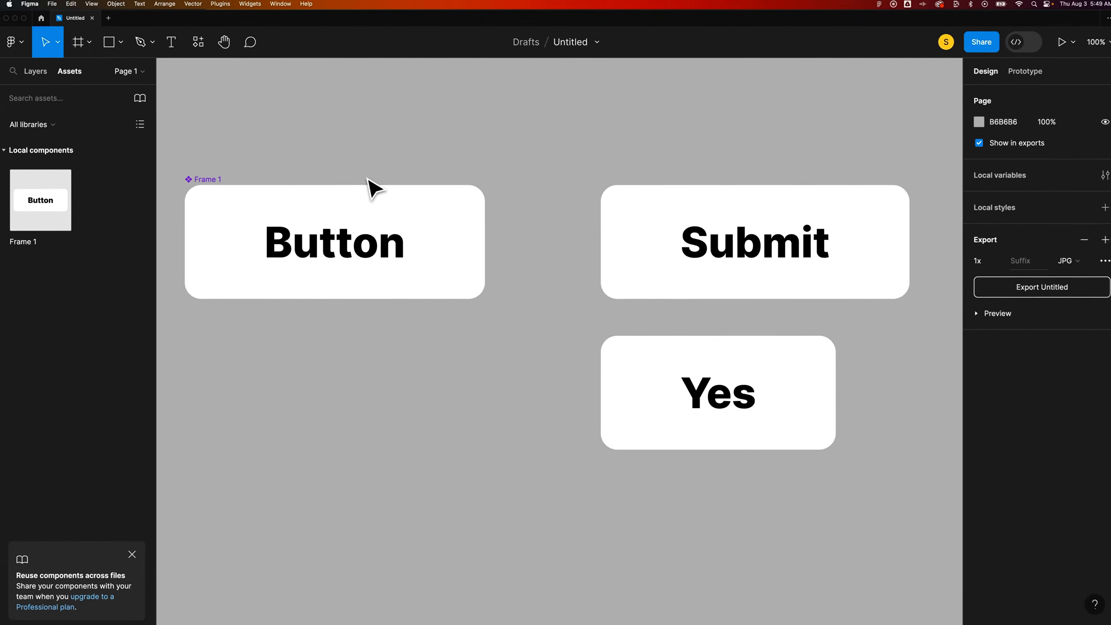